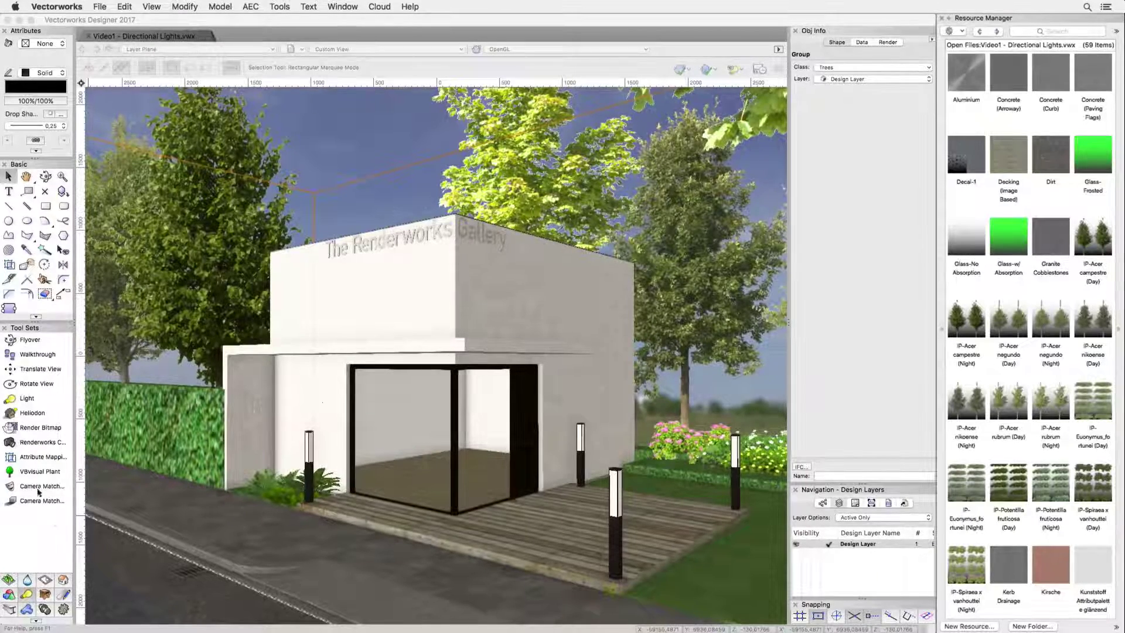
Place a directional light on the pavement in front of the gallery with cast shadows and soft shadows enabled.
click(34, 400)
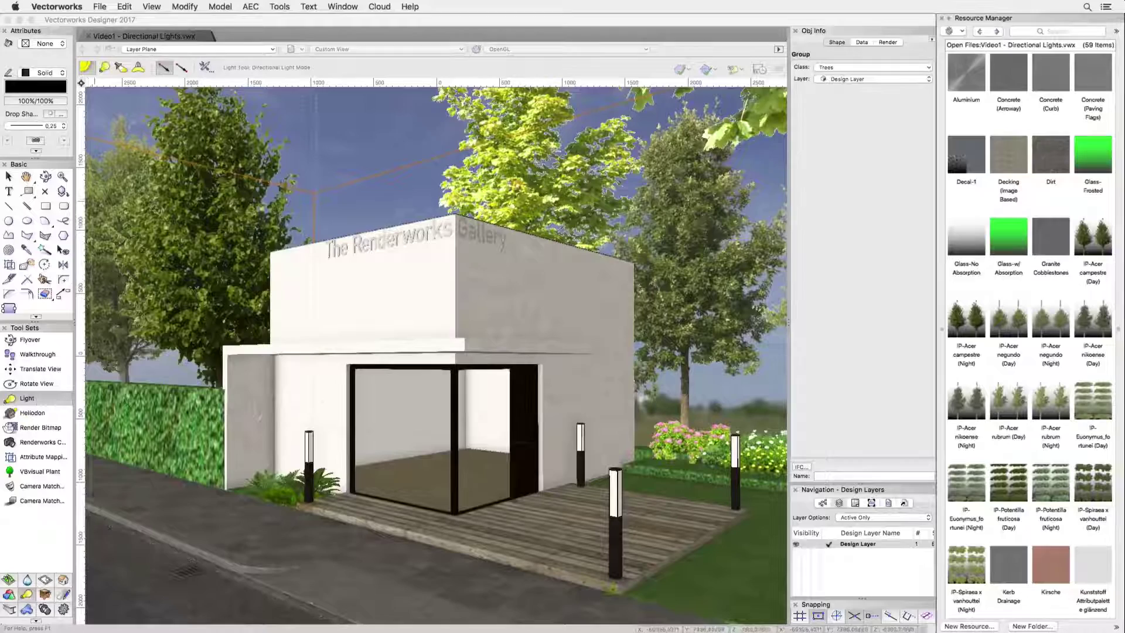
click(86, 70)
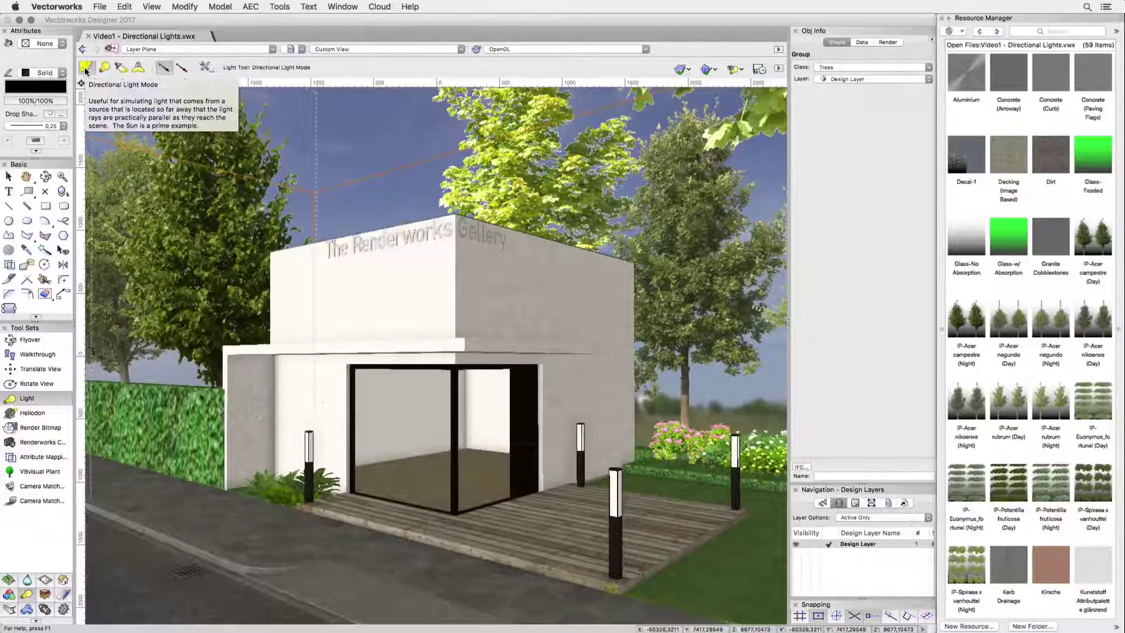
click(275, 528)
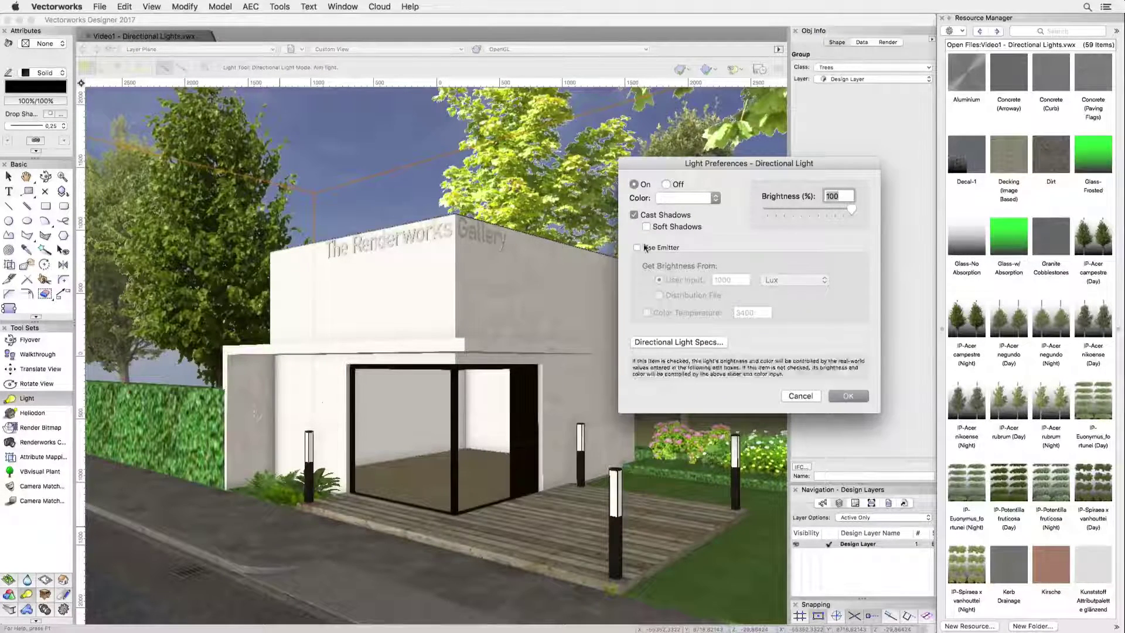
click(655, 227)
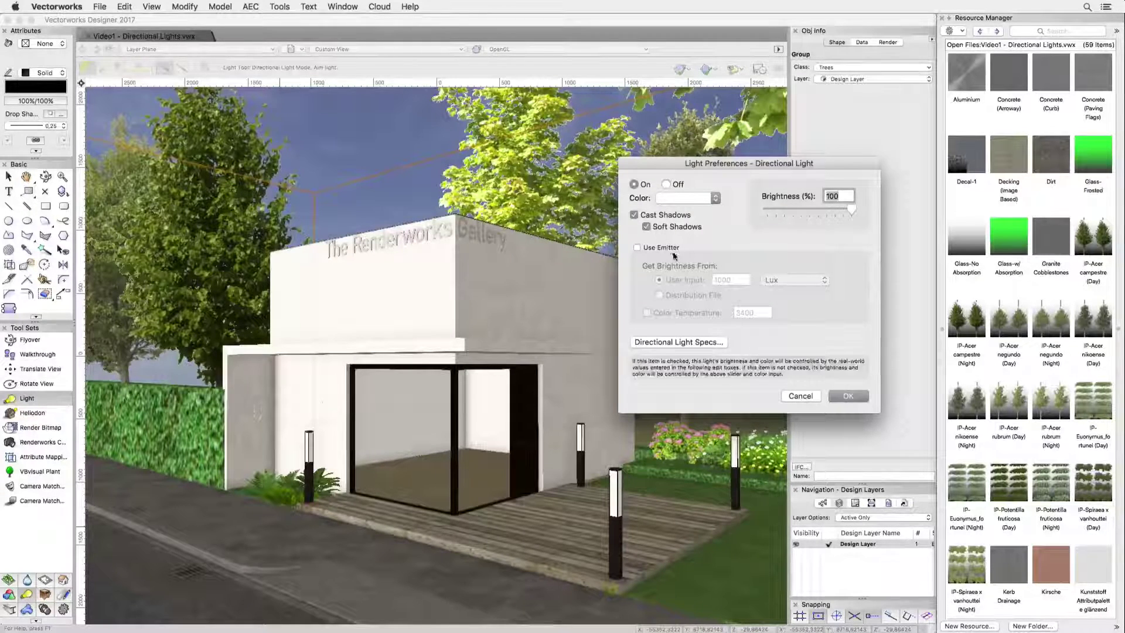
click(844, 397)
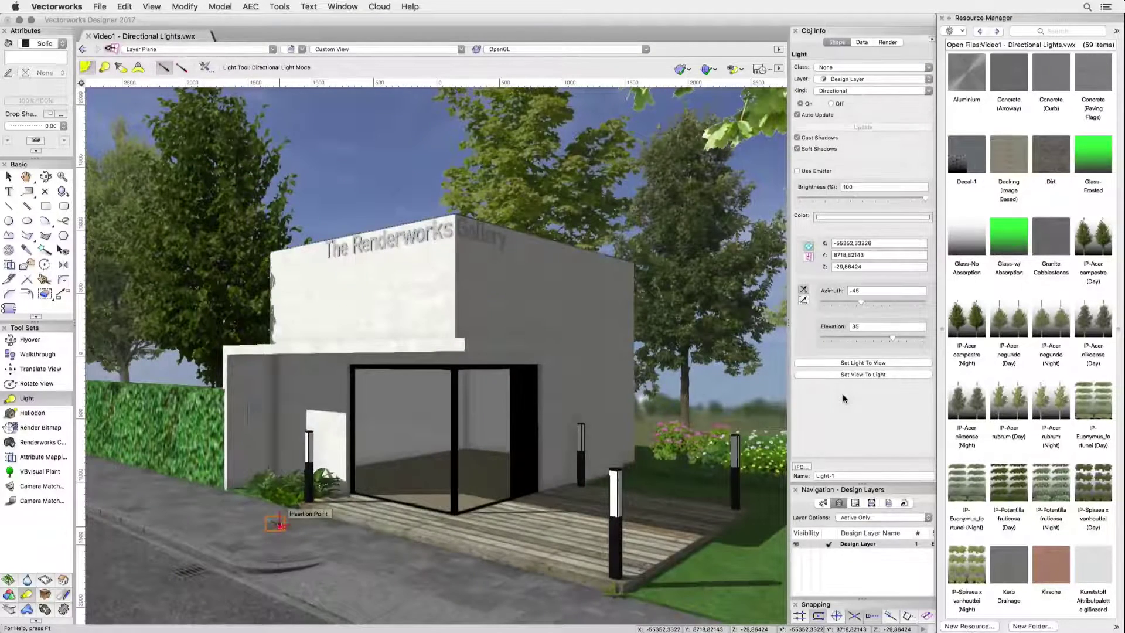
Rotate the directional light to an azimuth of -79° and render the gallery scene in Custom Renderworks mode.
key(x)
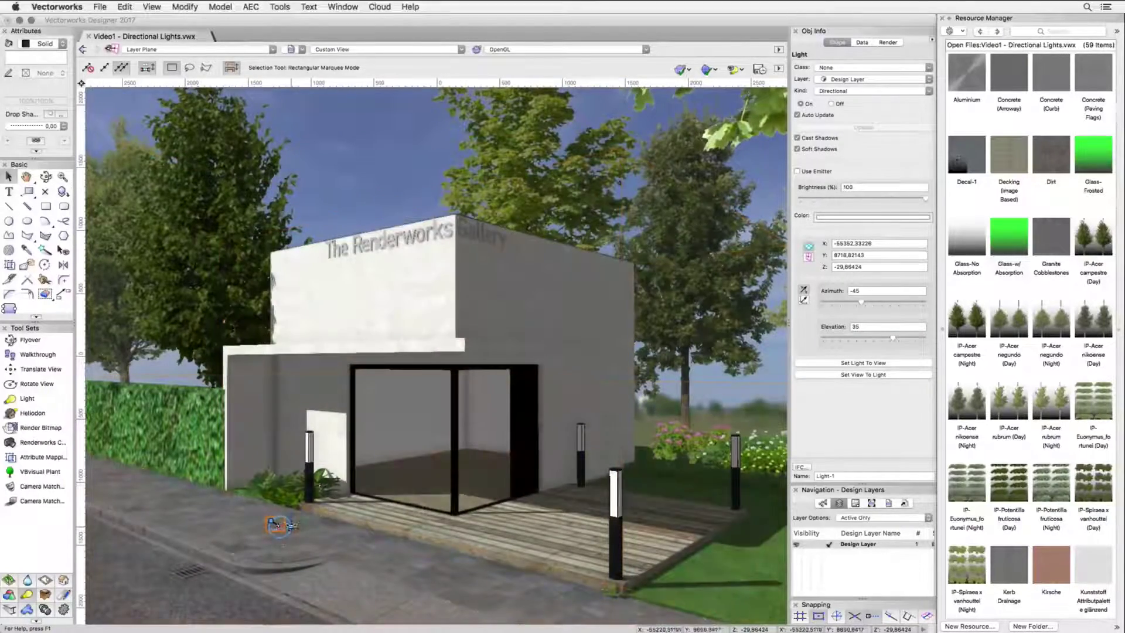
click(292, 523)
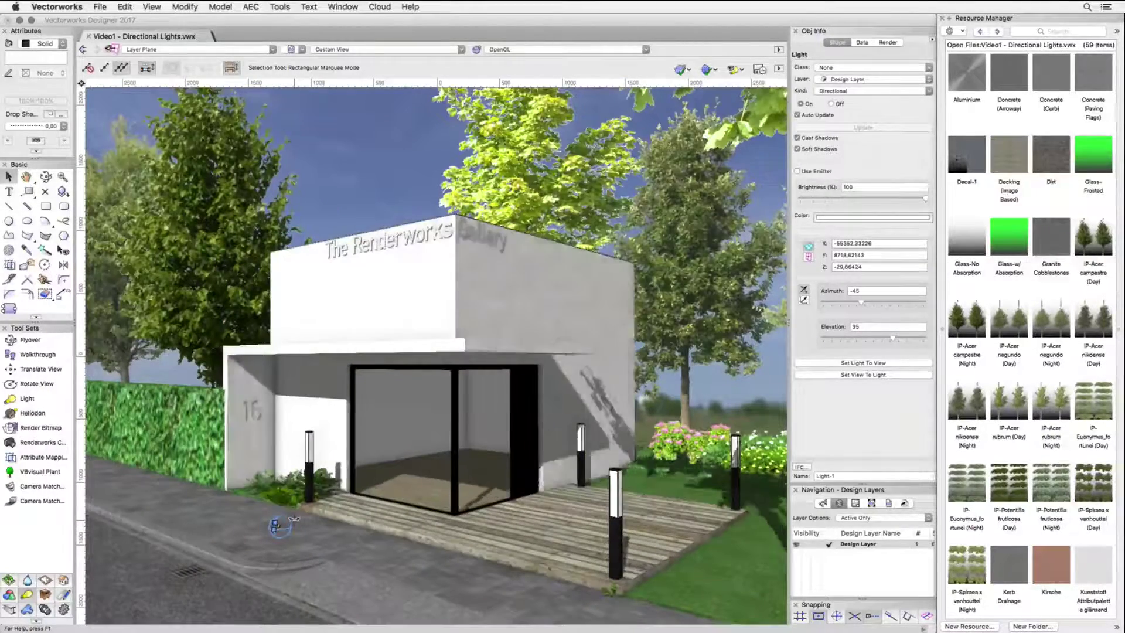
mouse_move(280, 512)
mouse_down()
mouse_move(253, 519)
mouse_move(250, 533)
mouse_move(270, 544)
mouse_move(335, 540)
mouse_up()
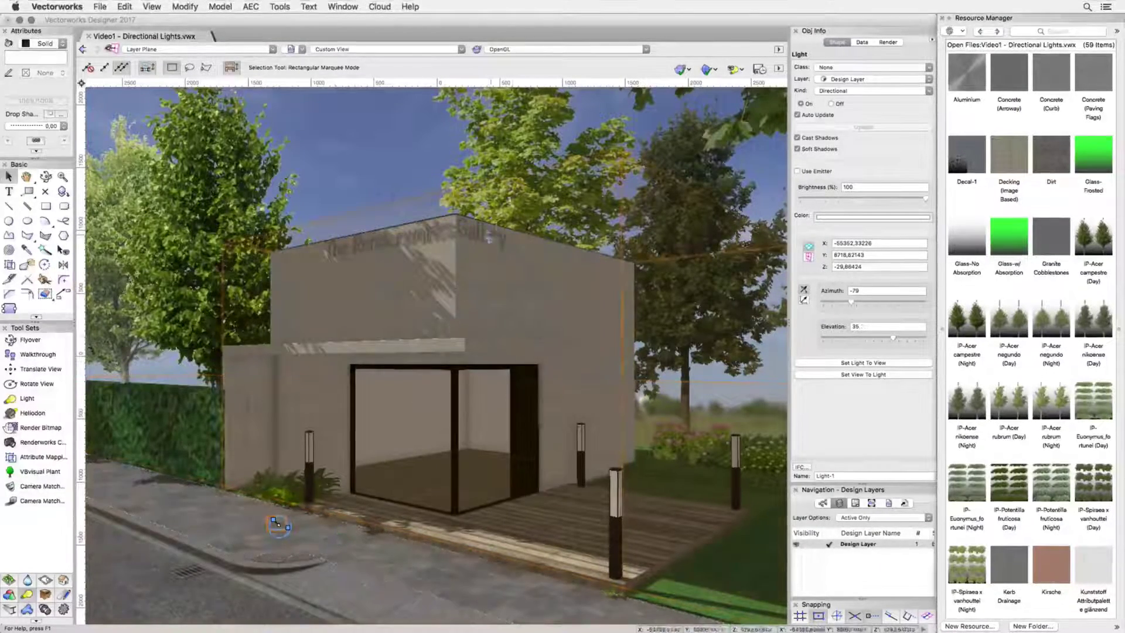
click(549, 49)
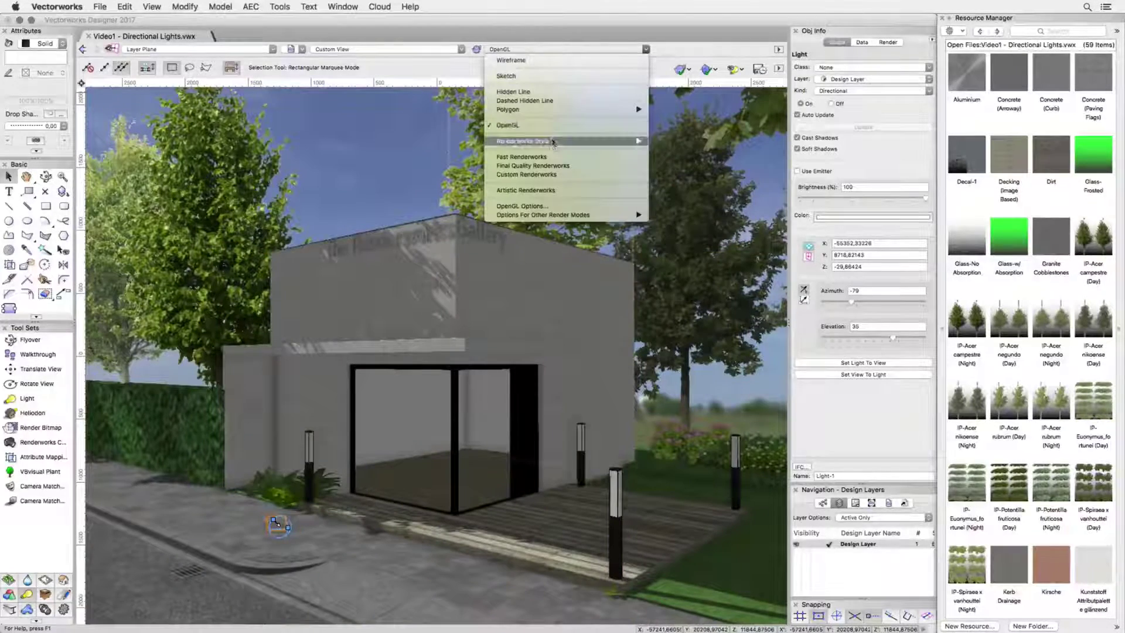
click(553, 174)
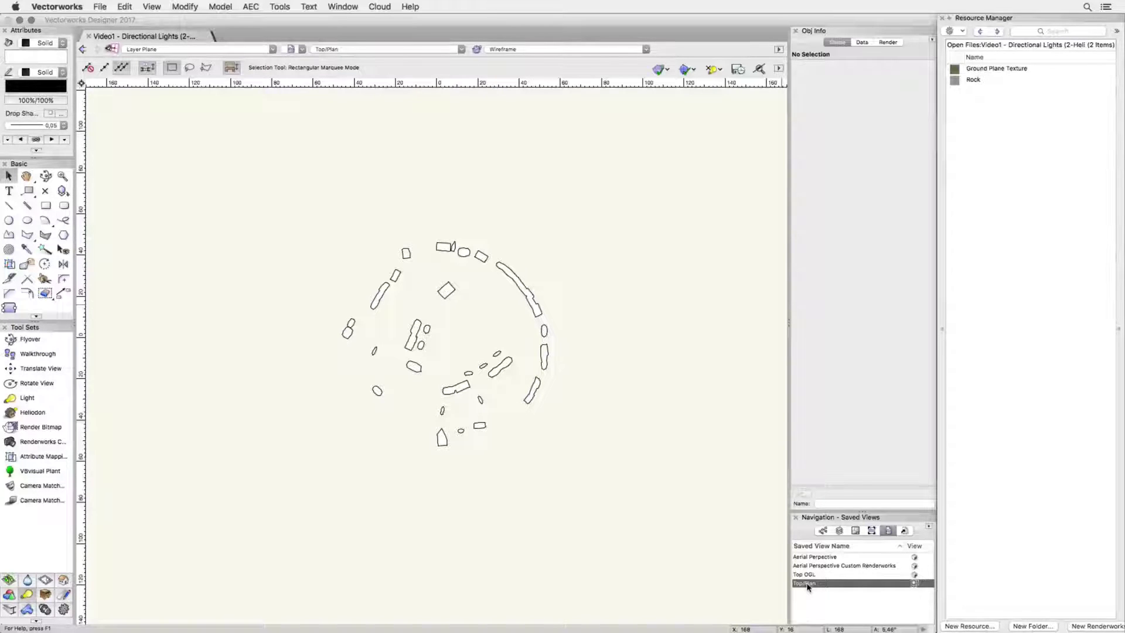
Examine the stone circle in the Top OGL and Aerial Perspective saved views, and return to the Top/Plan view.
double_click(806, 575)
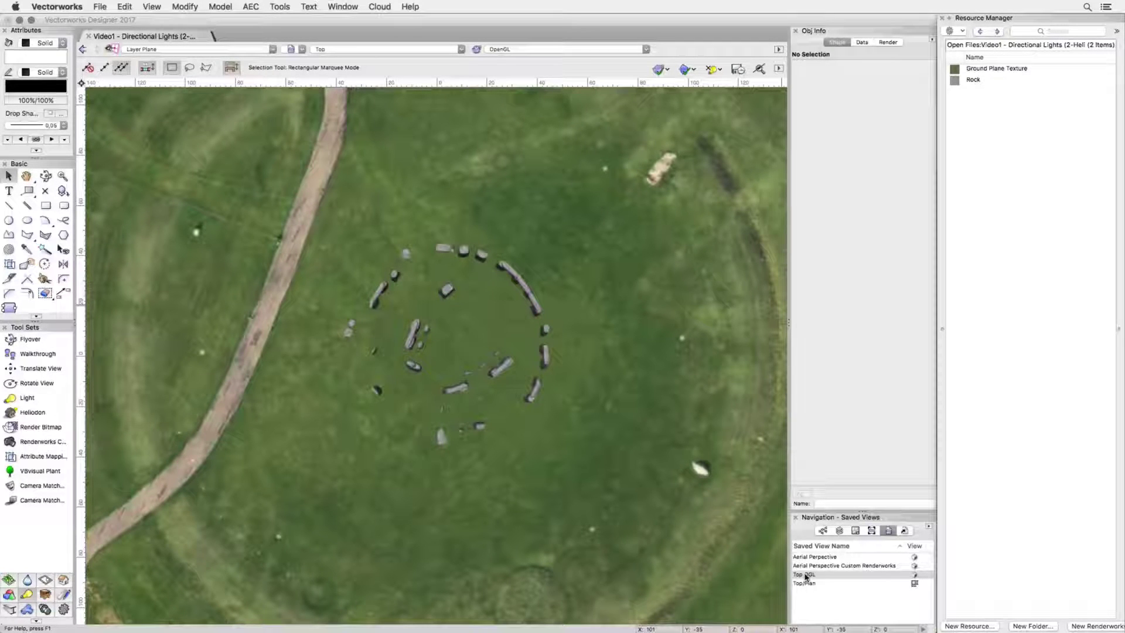
double_click(808, 558)
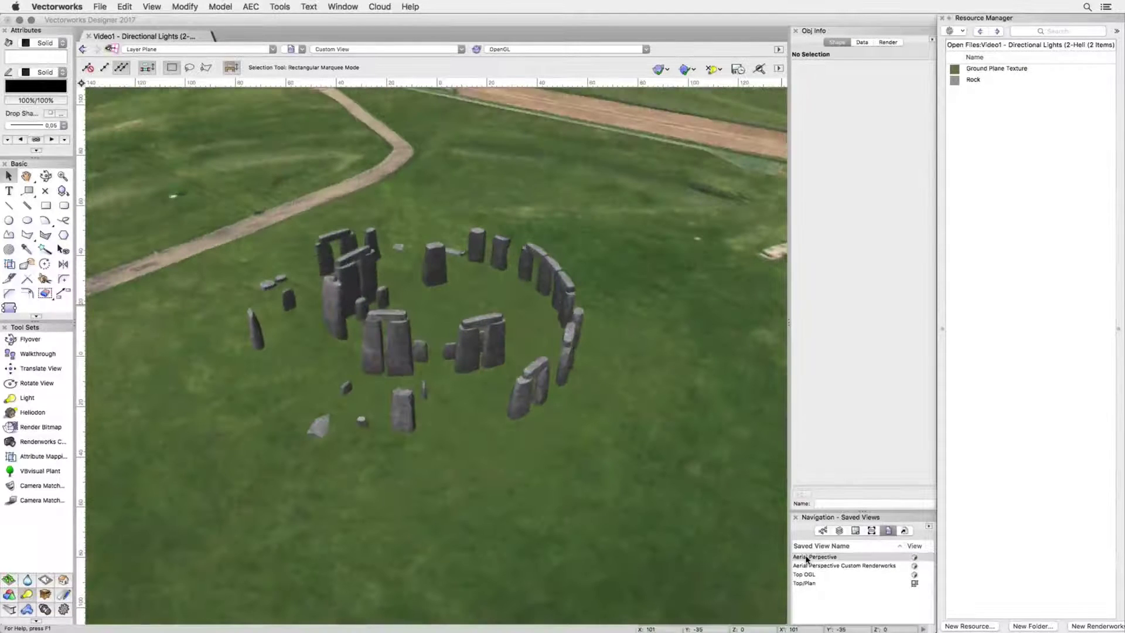
double_click(803, 583)
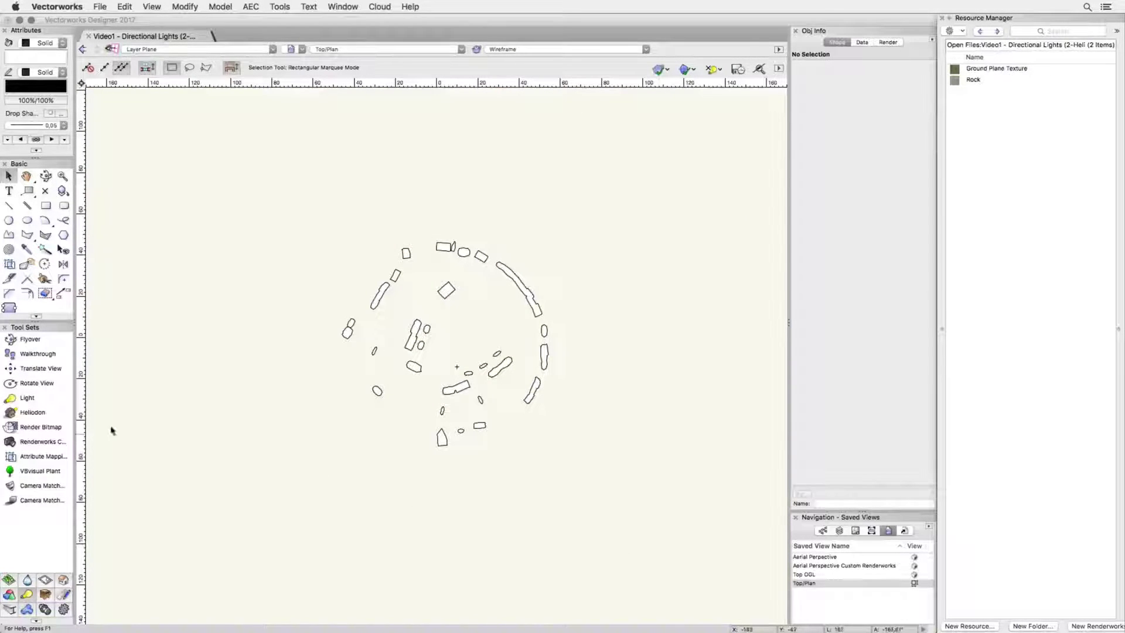
Configure the Heliodon tool's location with region United Kingdom and city Southampton.
click(35, 413)
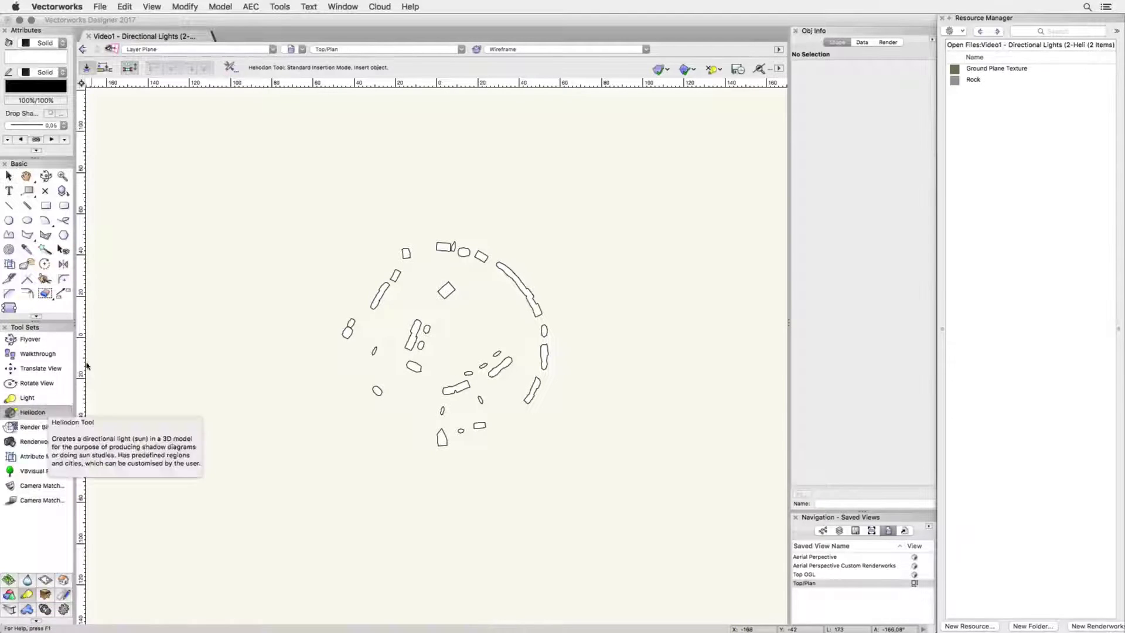
click(235, 63)
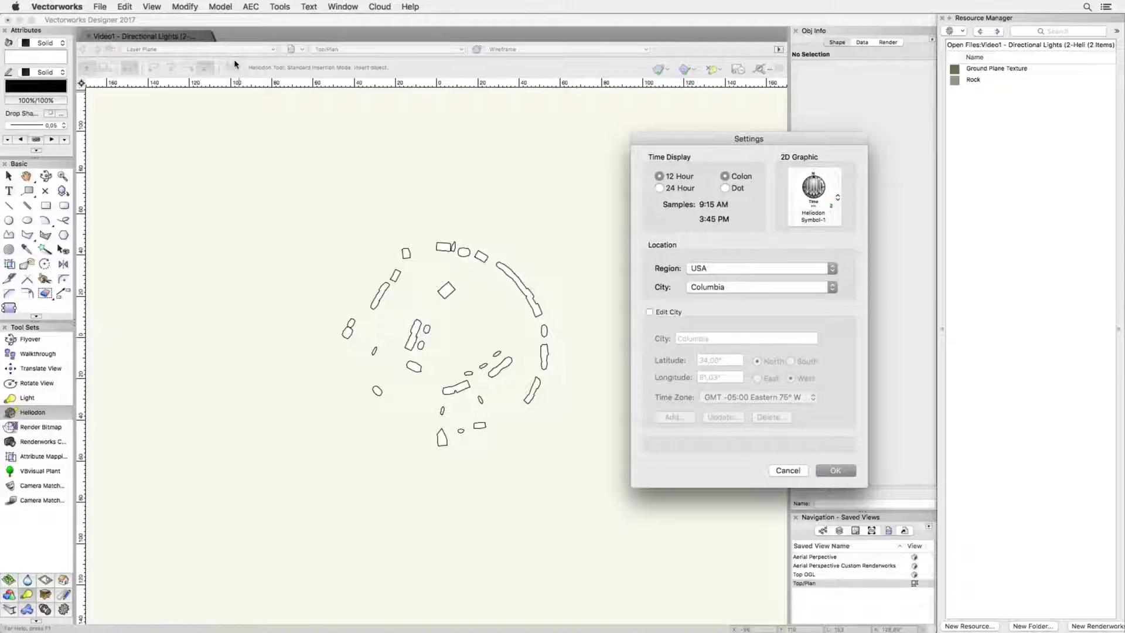
click(716, 267)
click(717, 261)
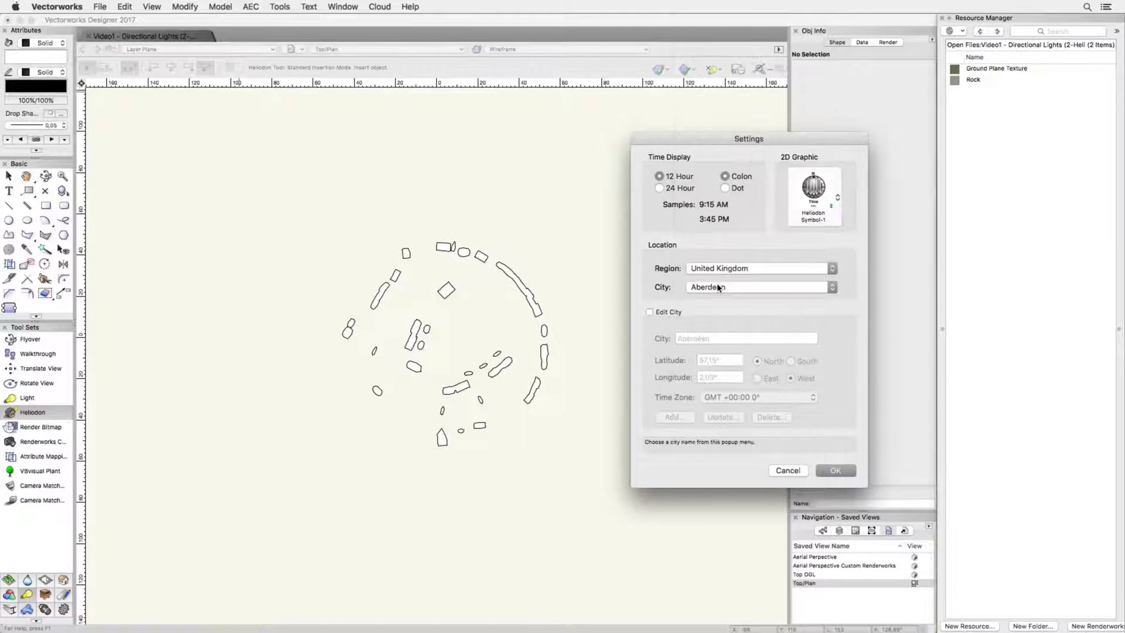
click(718, 287)
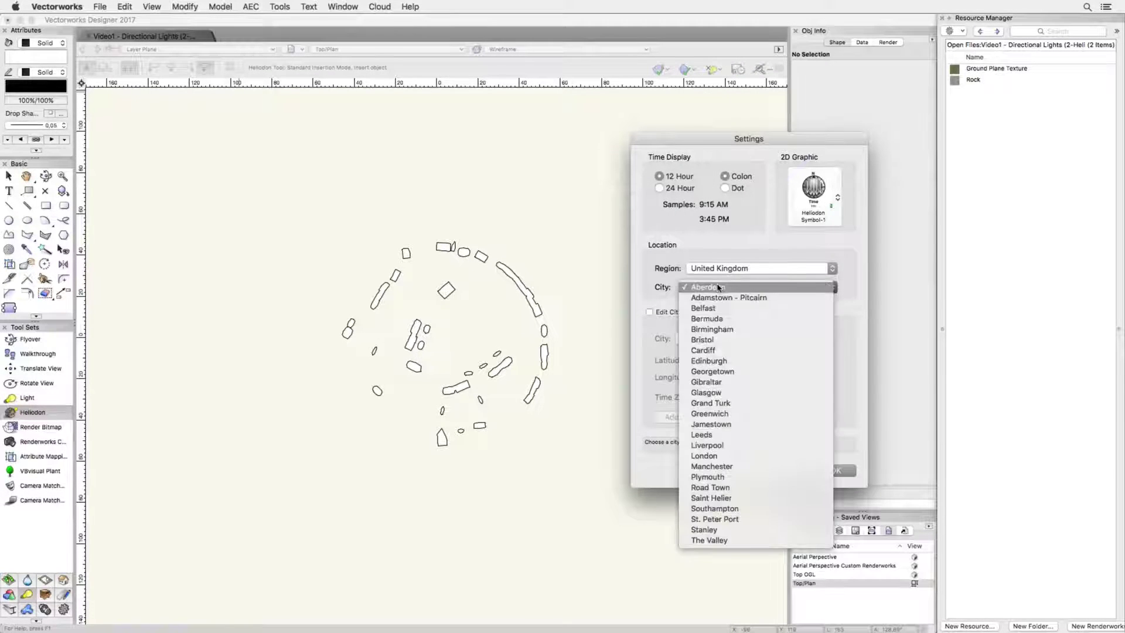
click(719, 512)
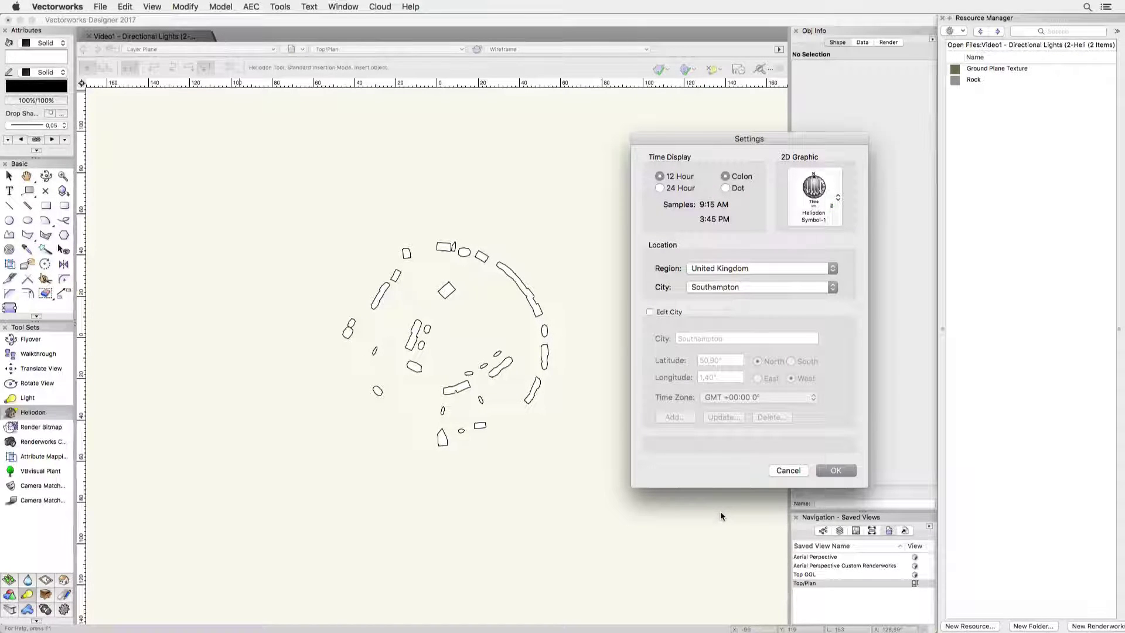
click(836, 476)
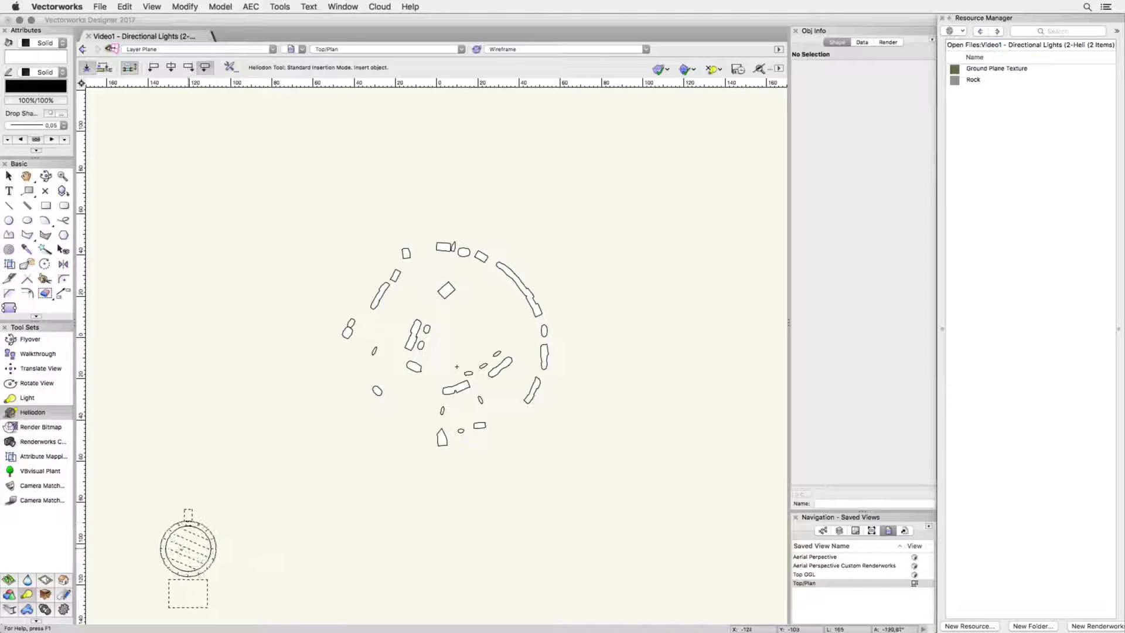
Place the heliodon southwest of the stone circle at about X -147, Y -100, and render the view in OpenGL.
click(134, 543)
click(134, 543)
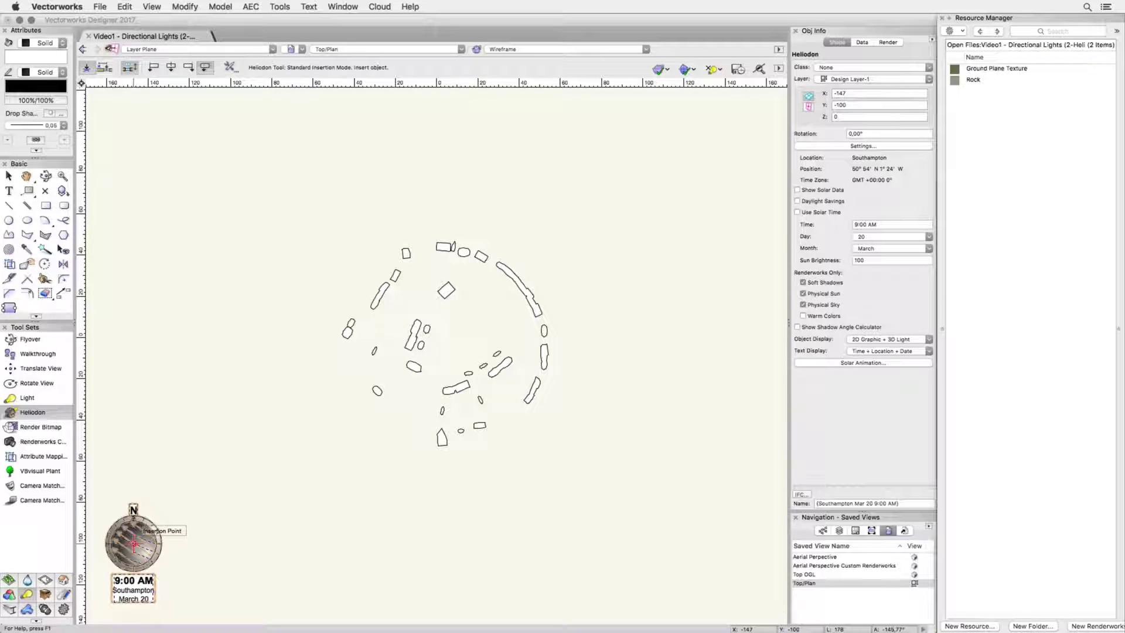
key(super+shift+g)
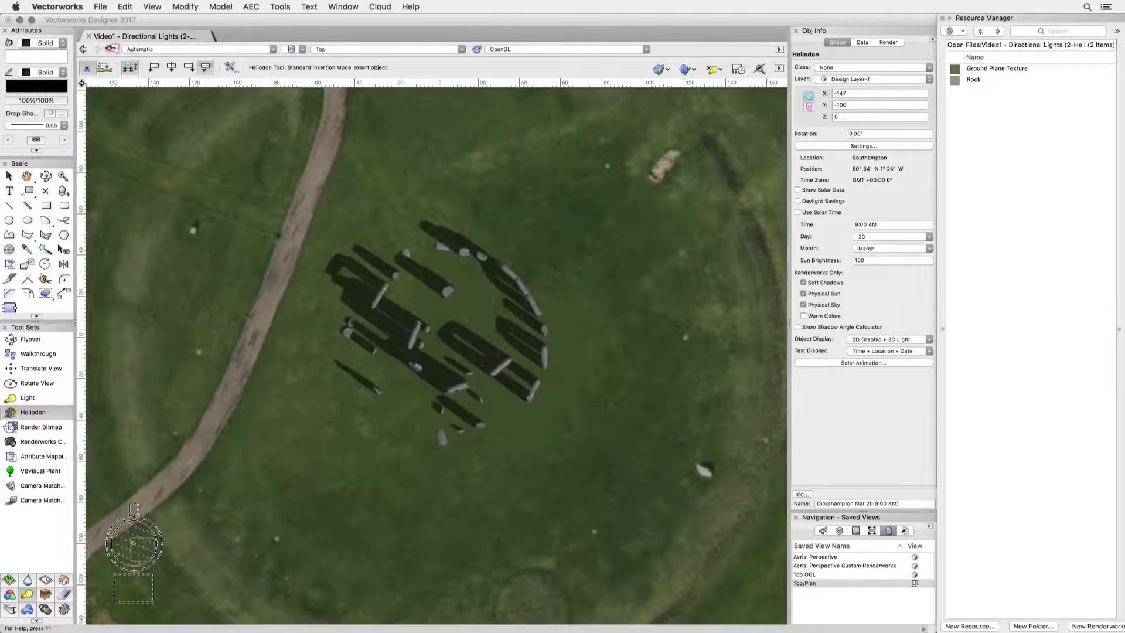
key(super+Tab)
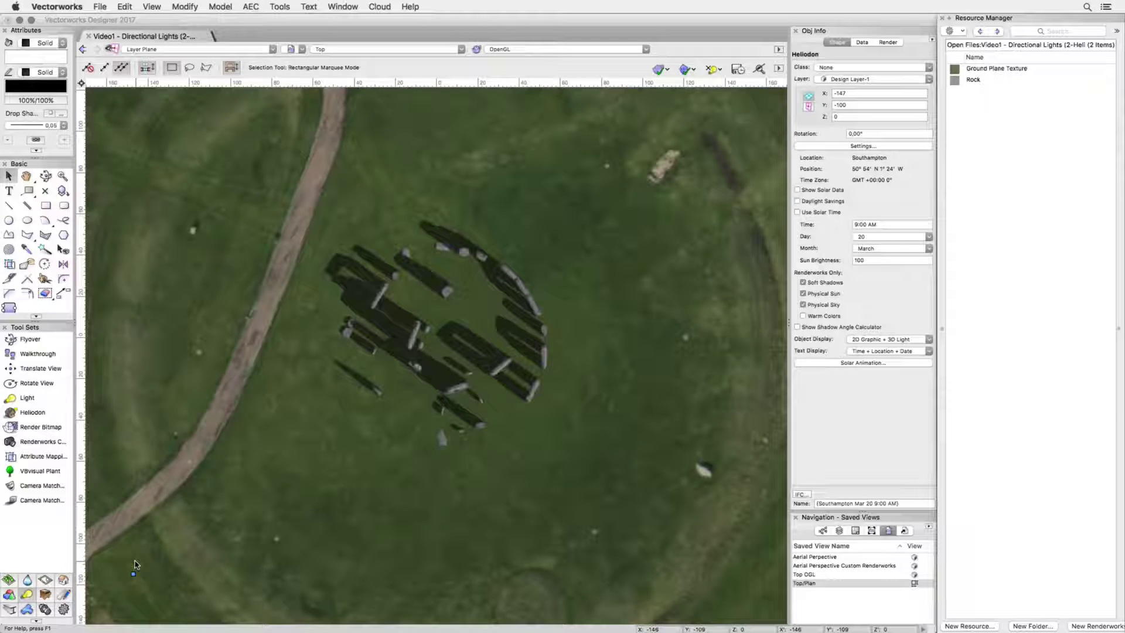
Set the heliodon's solar animation to day 30, month 2, at about 1:53 PM, and open the Aerial Perspective Custom Renderworks saved view.
click(847, 364)
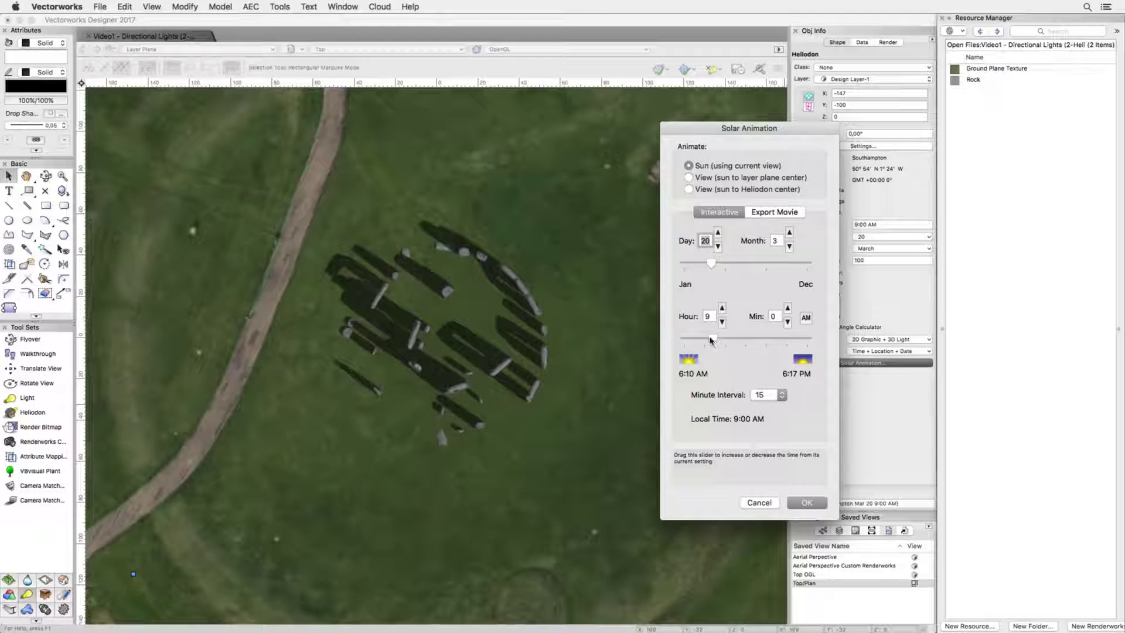
drag(711, 339, 764, 340)
click(790, 247)
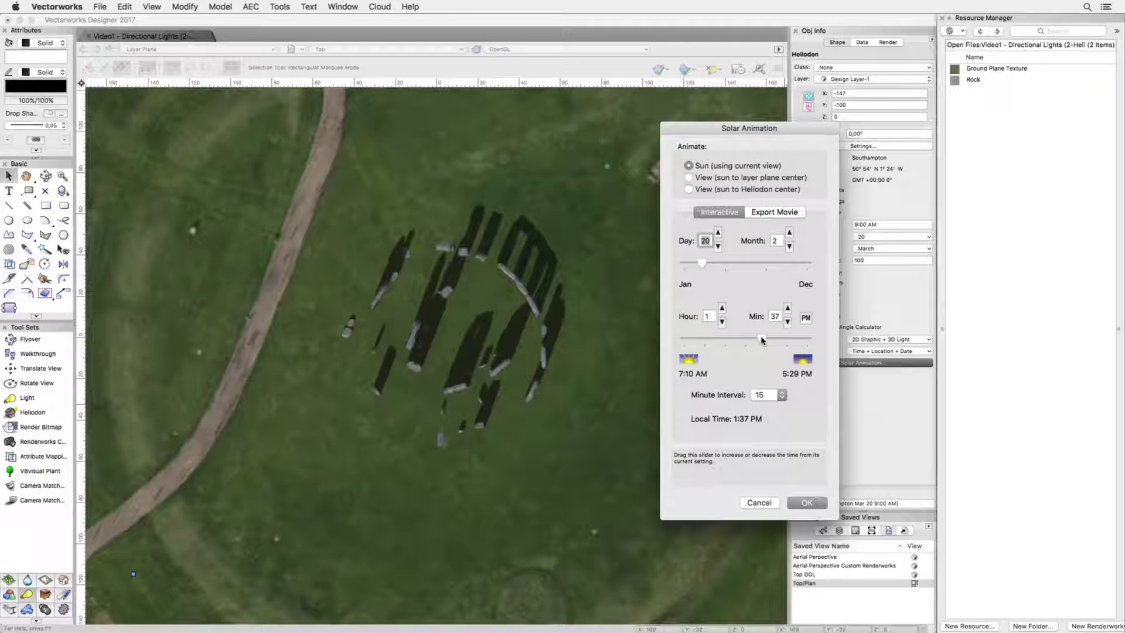
click(716, 247)
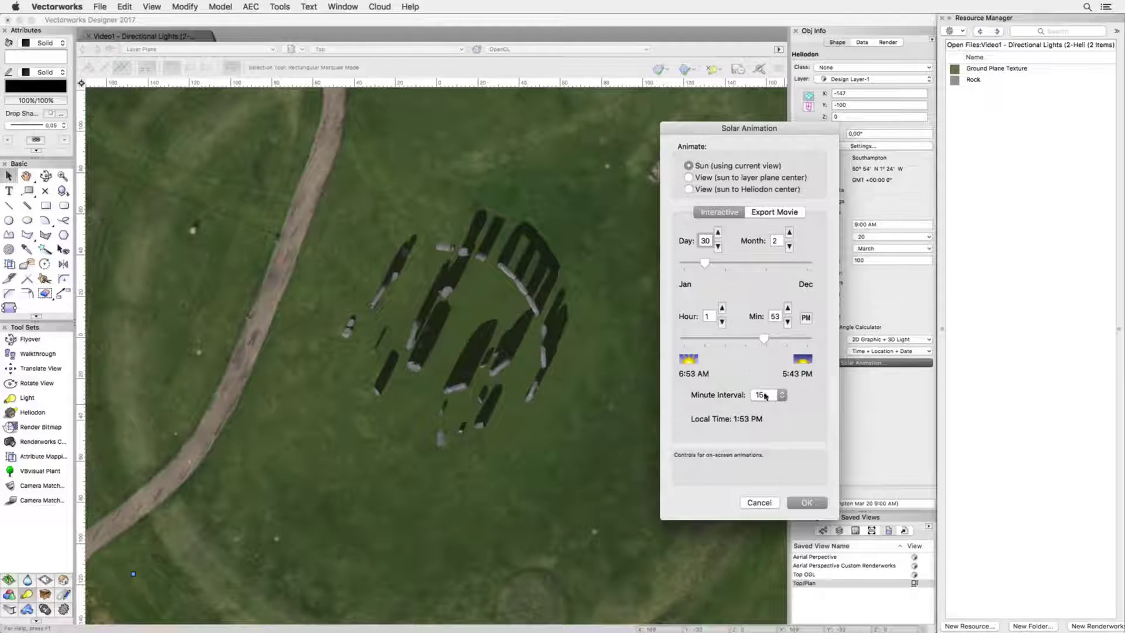
click(807, 503)
click(813, 566)
double_click(813, 566)
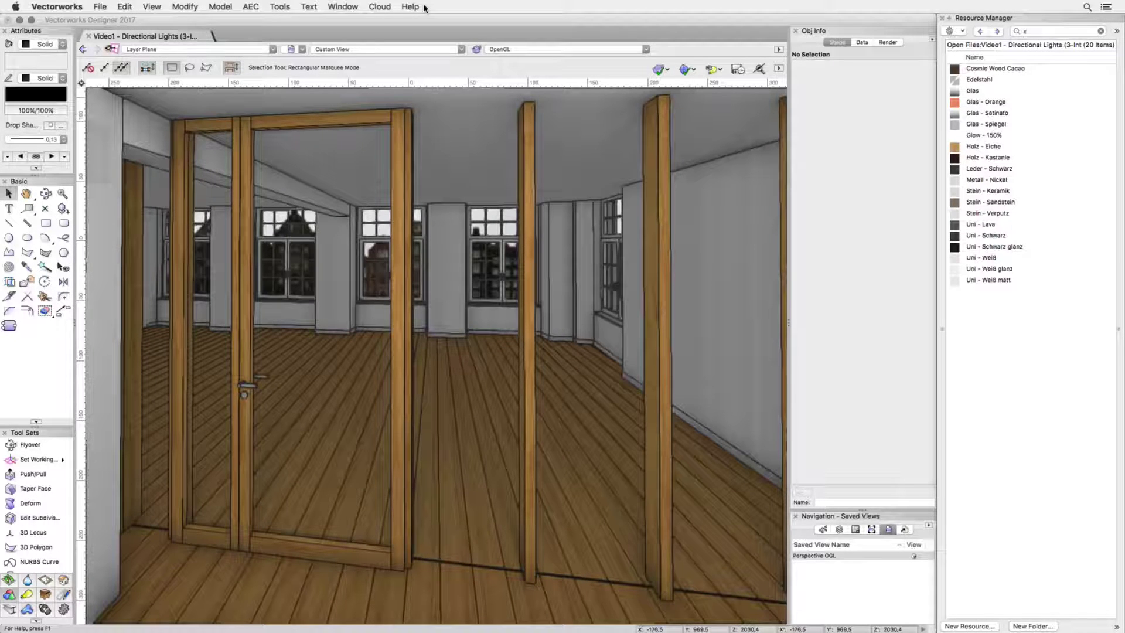
Display the Visualization palette, select Light-1 from its light list, and set the light's elevation to 30° and azimuth to about 12°.
click(343, 6)
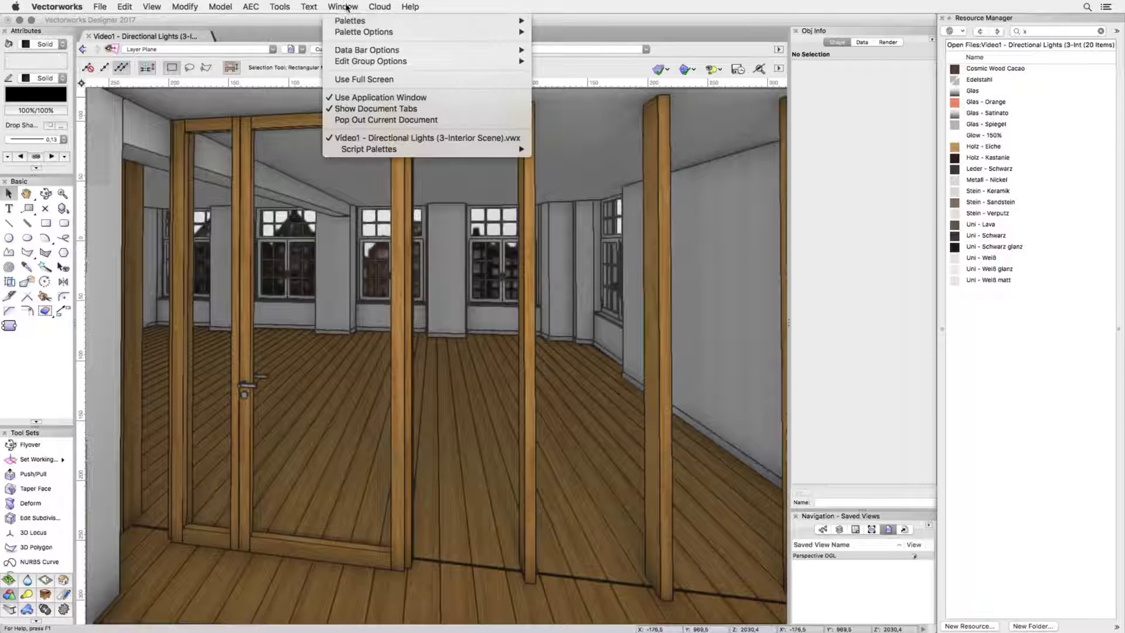
mouse_move(349, 20)
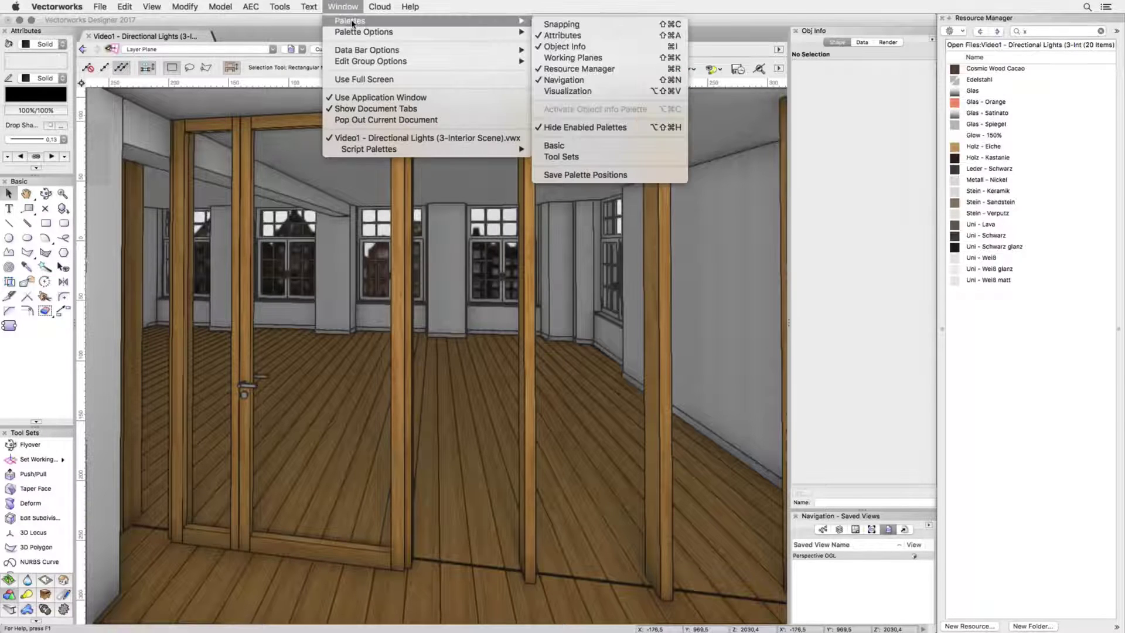
click(566, 91)
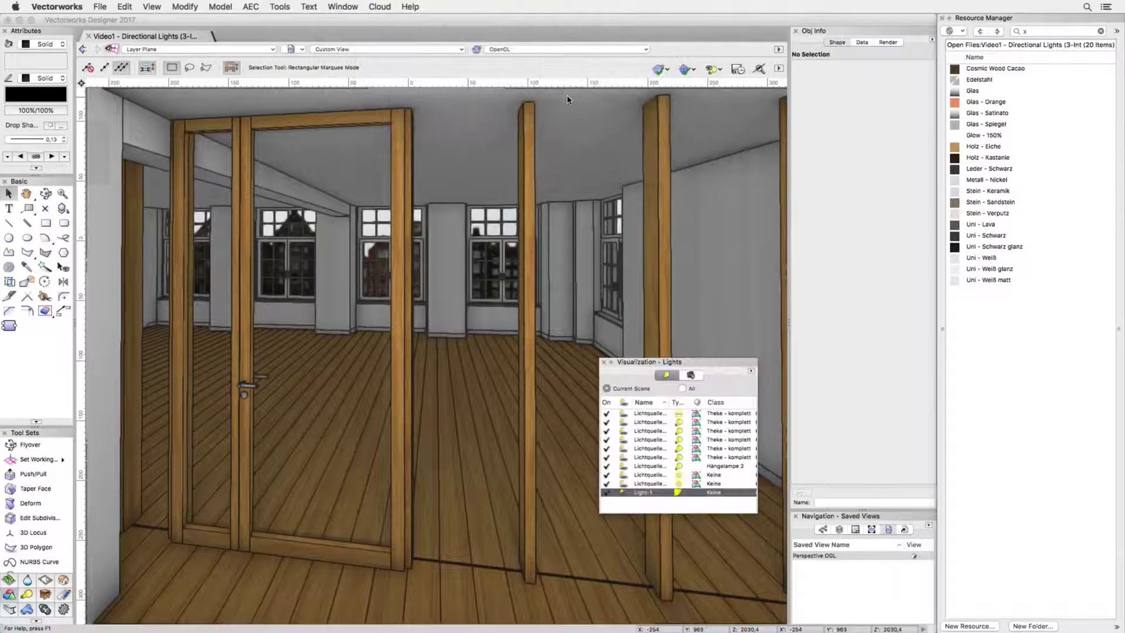
click(646, 493)
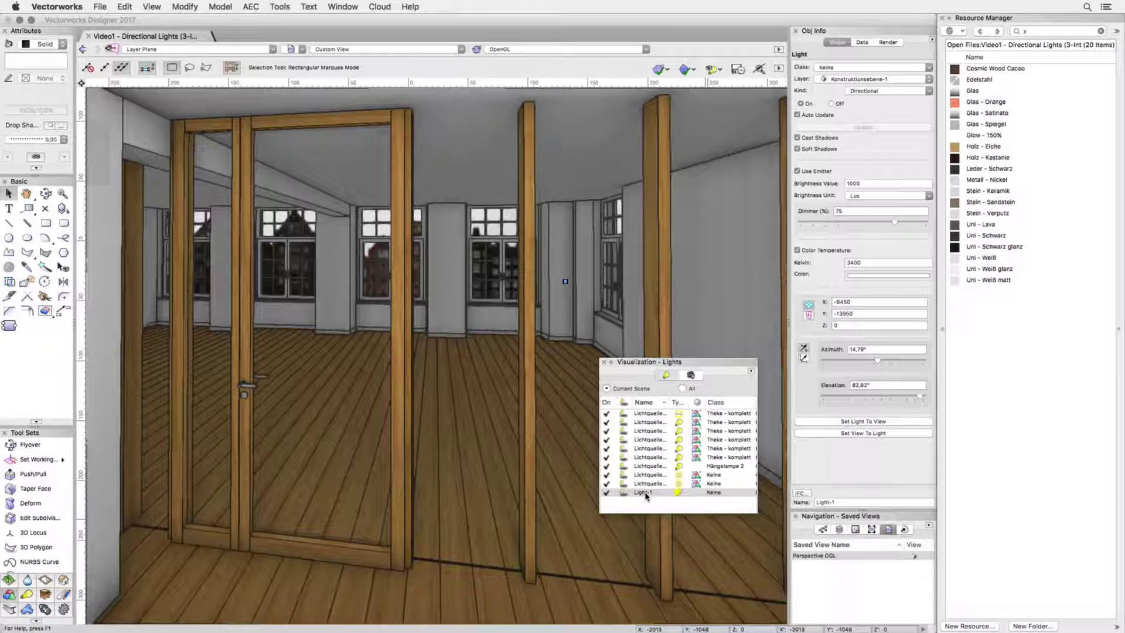
drag(920, 398, 890, 399)
drag(878, 361, 877, 362)
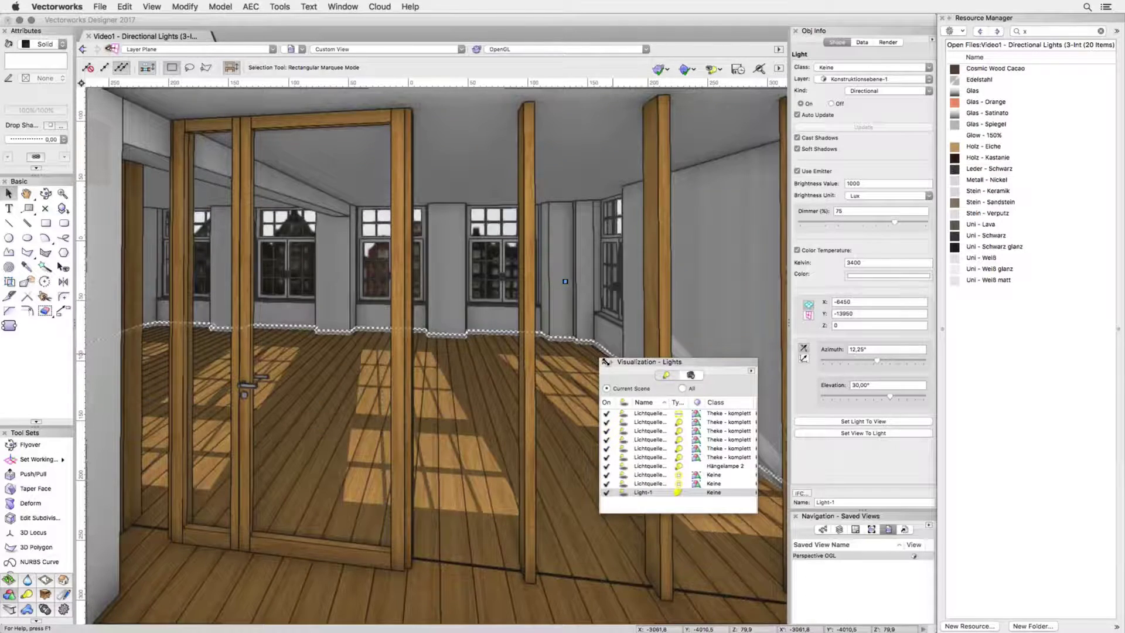
Render the interior scene in Custom Renderworks mode and deselect the light.
click(538, 50)
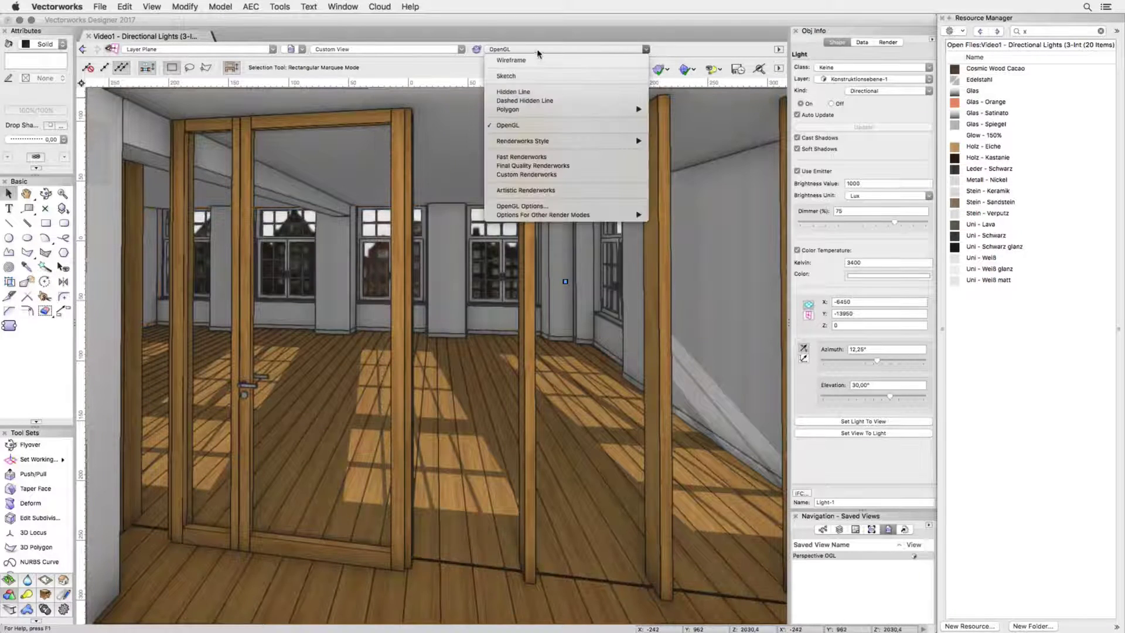
click(538, 174)
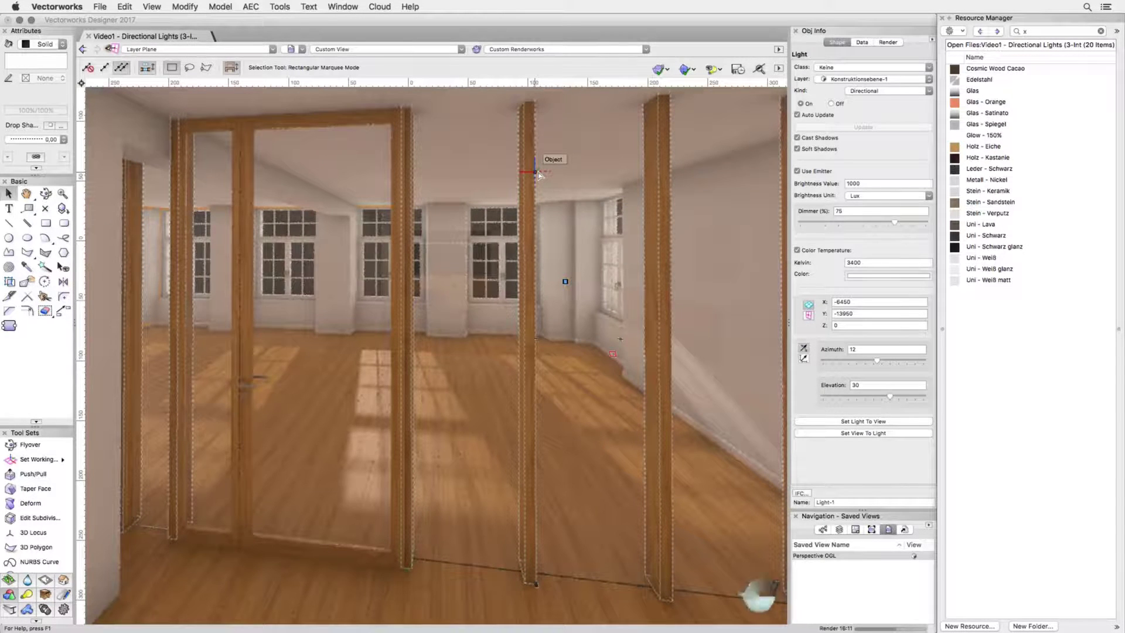
key(Escape)
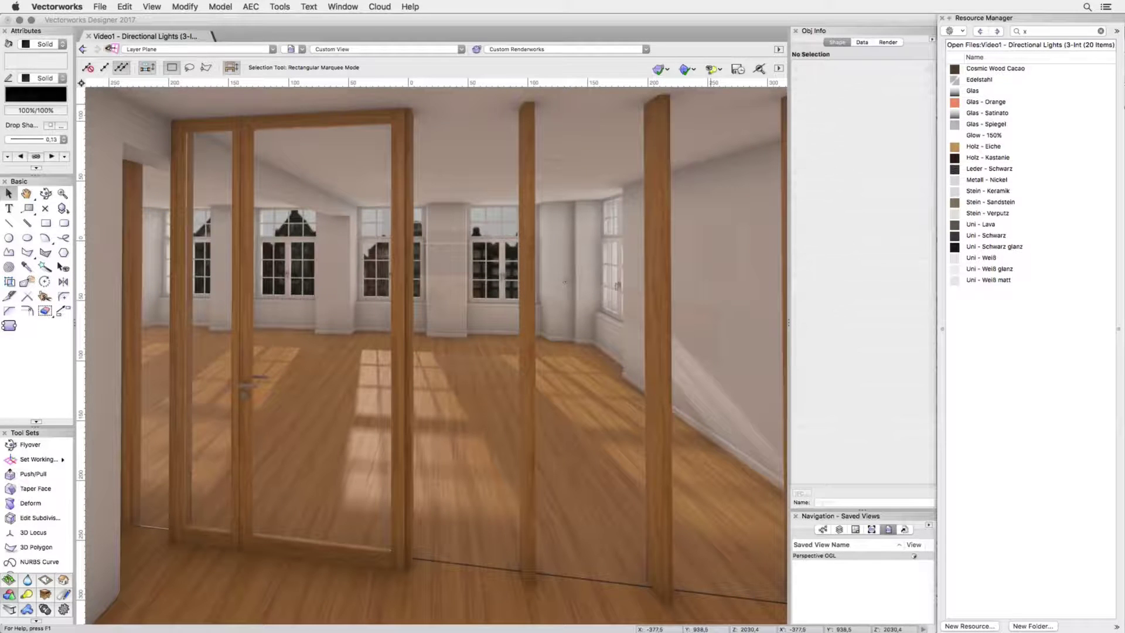